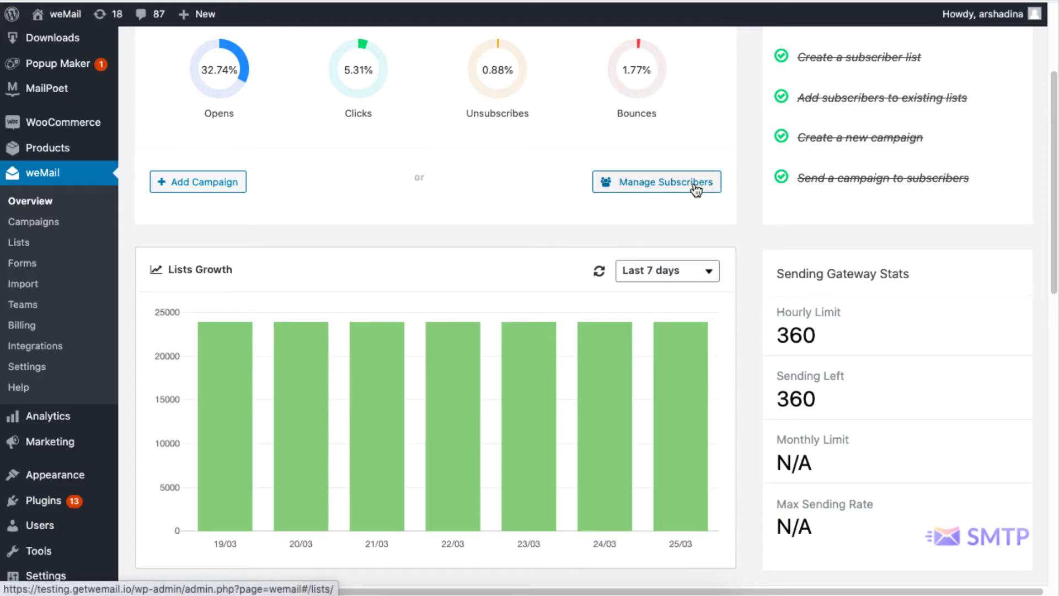
Create a new weMail embed form that adds subscribers to the EDD List.
click(58, 268)
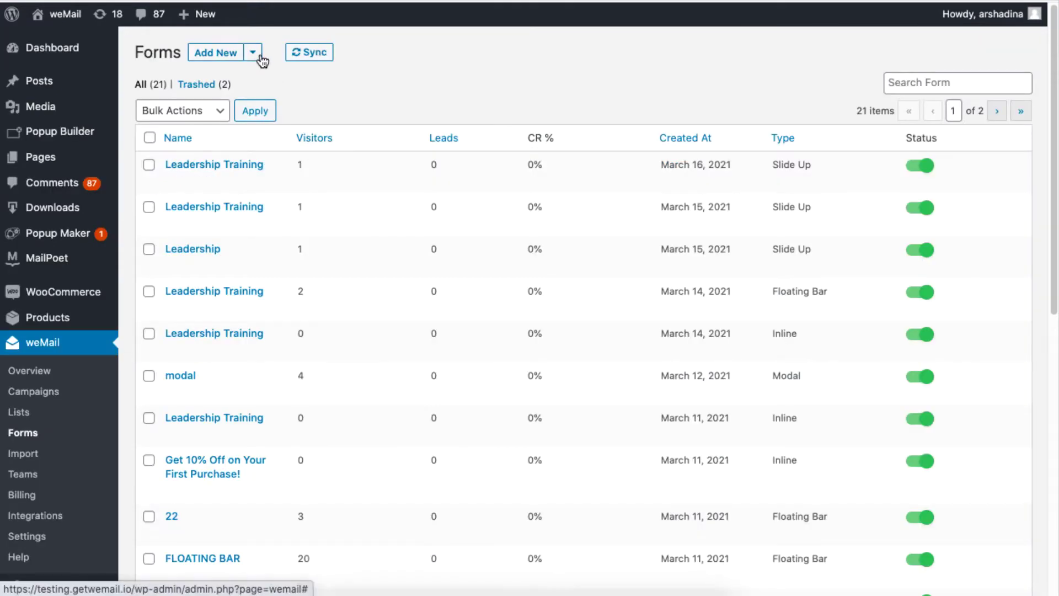
click(254, 53)
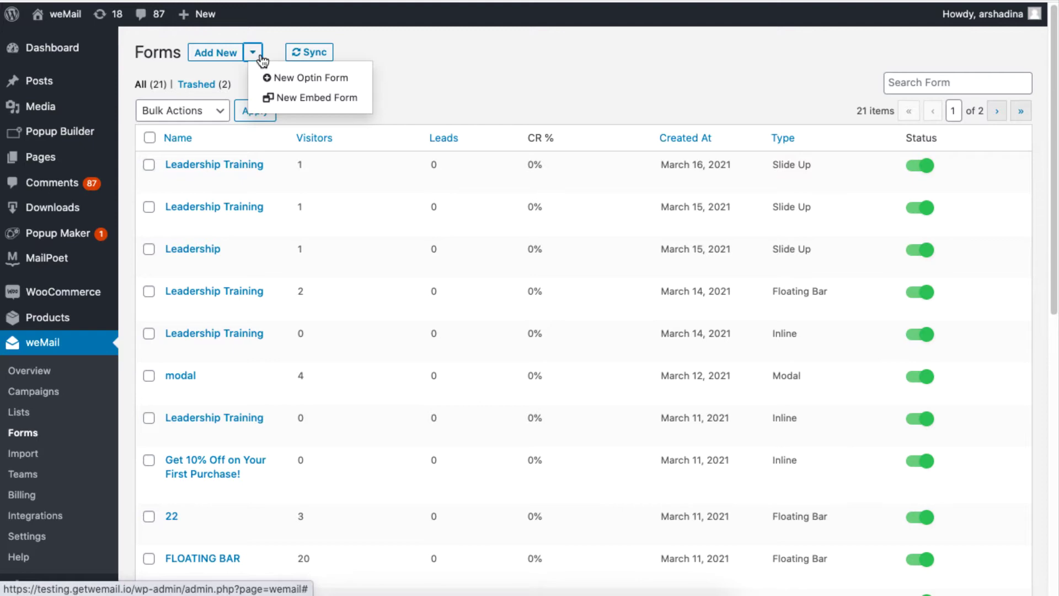
click(337, 104)
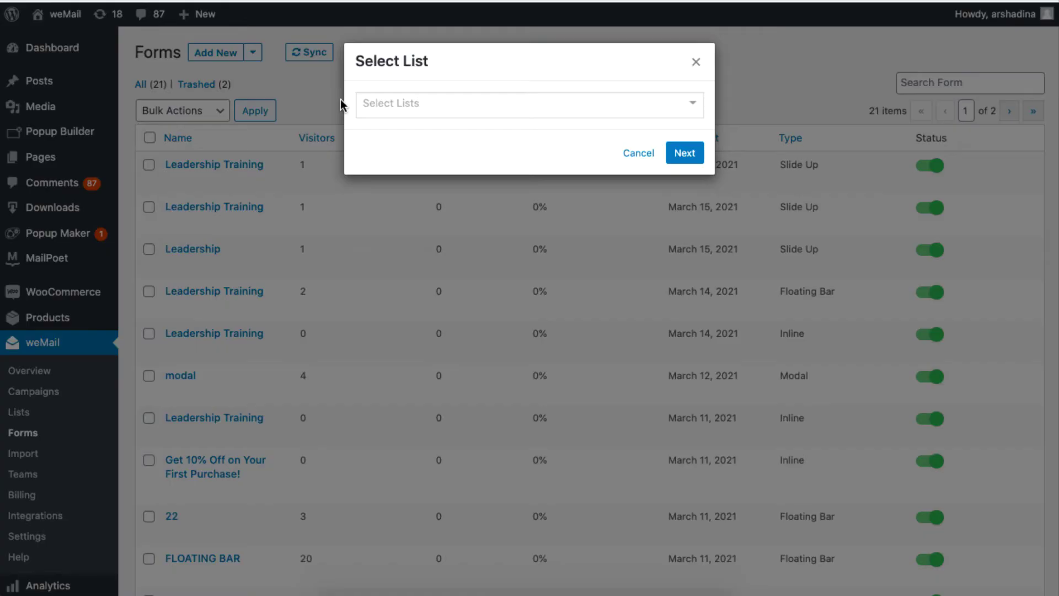
click(472, 108)
click(472, 227)
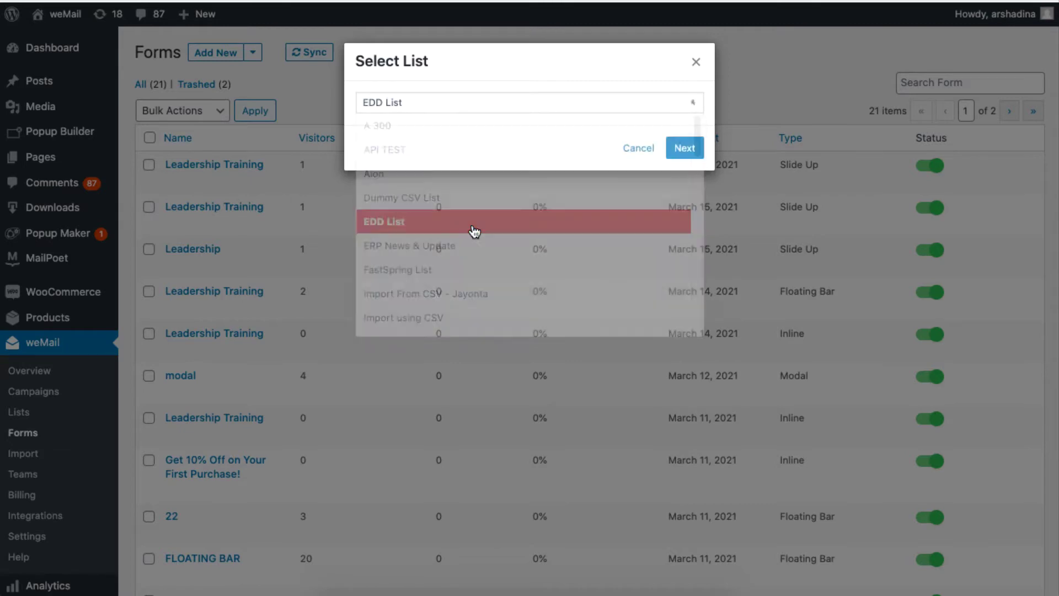
click(692, 155)
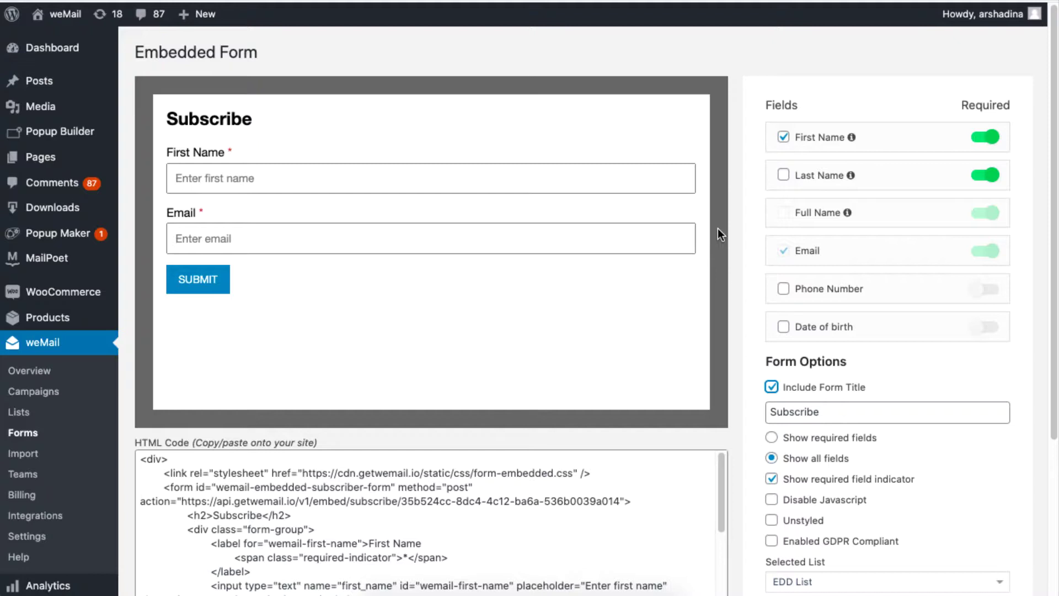
Tick Last Name in the Fields panel, briefly ticking and unticking Phone Number.
click(783, 176)
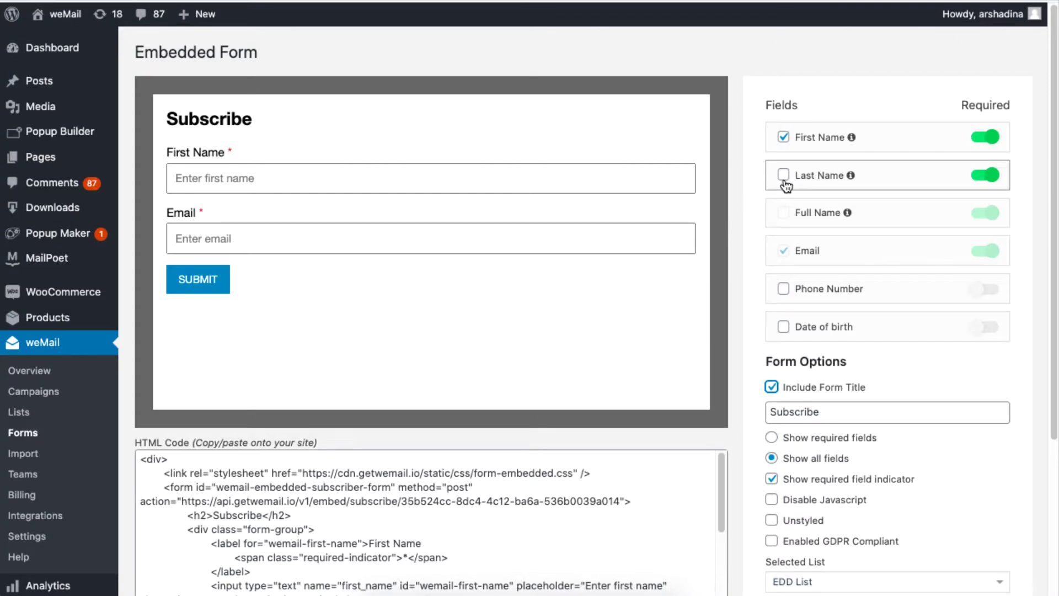
click(784, 177)
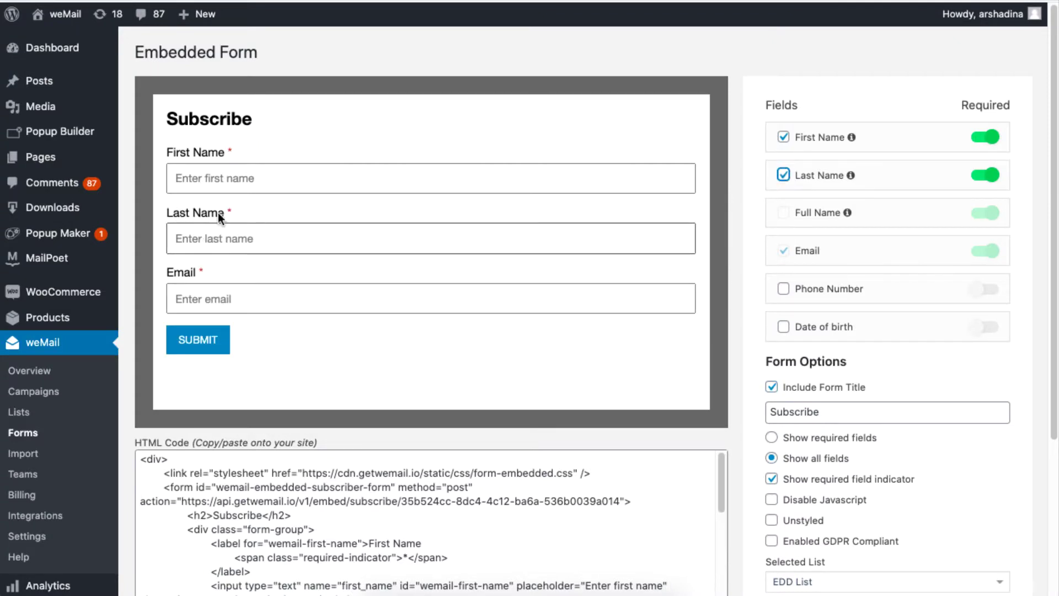
click(783, 288)
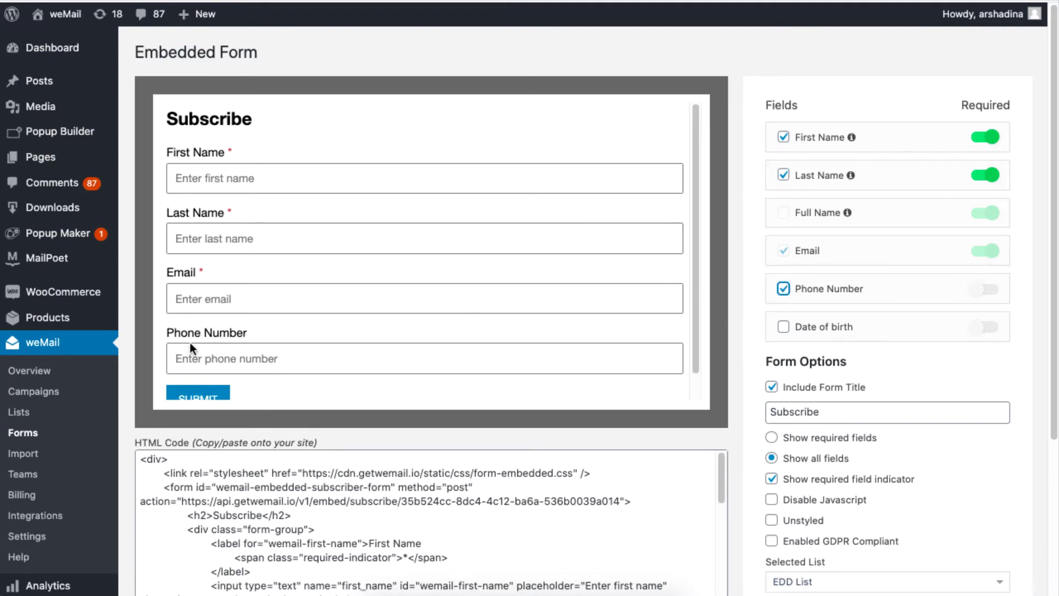
click(784, 288)
double_click(784, 328)
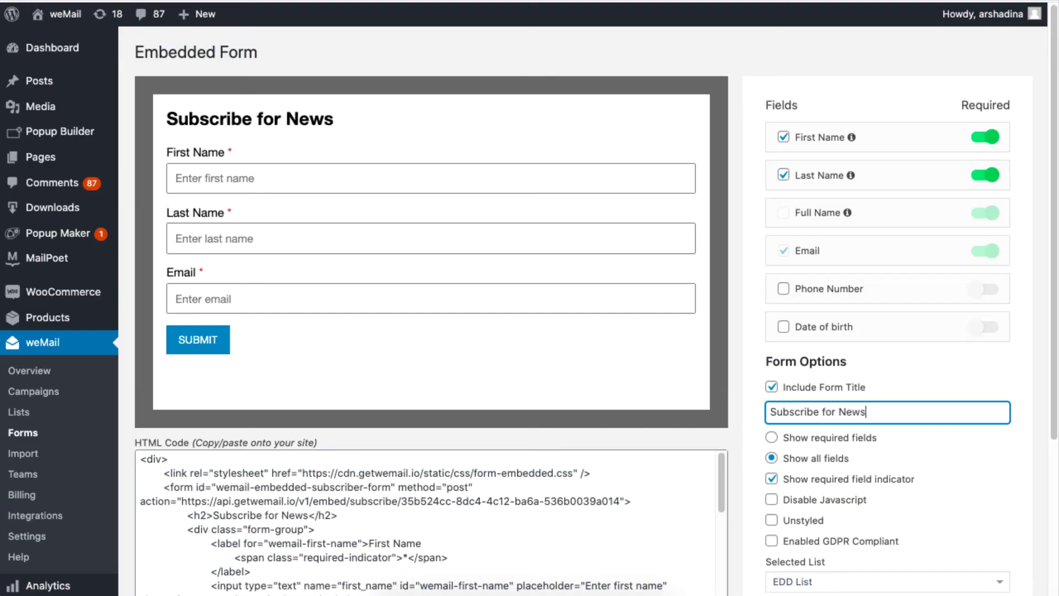
Change the form title to 'Subscribe for Newsletter', then switch Include Form Title off to compare.
drag(186, 118, 373, 118)
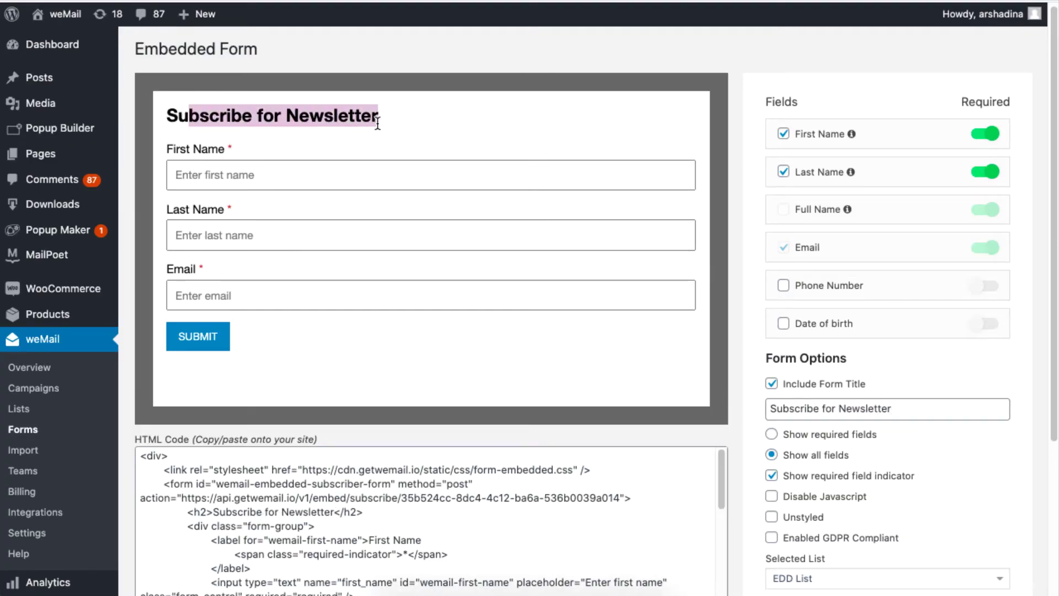
click(425, 114)
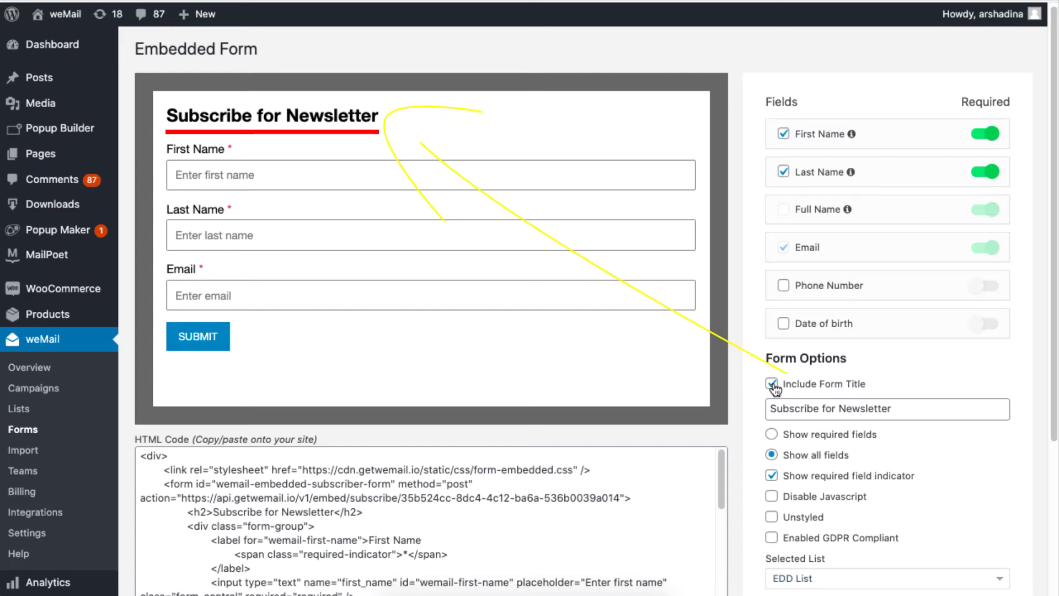
click(773, 385)
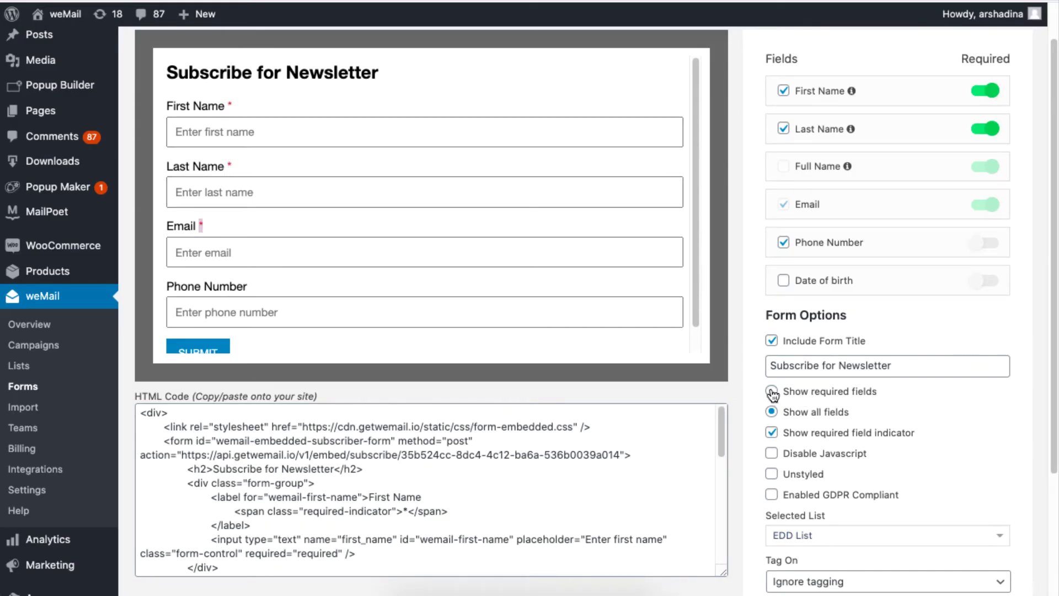
Select Show required fields, then add Phone Number and Date of birth and test their Required toggles.
click(807, 393)
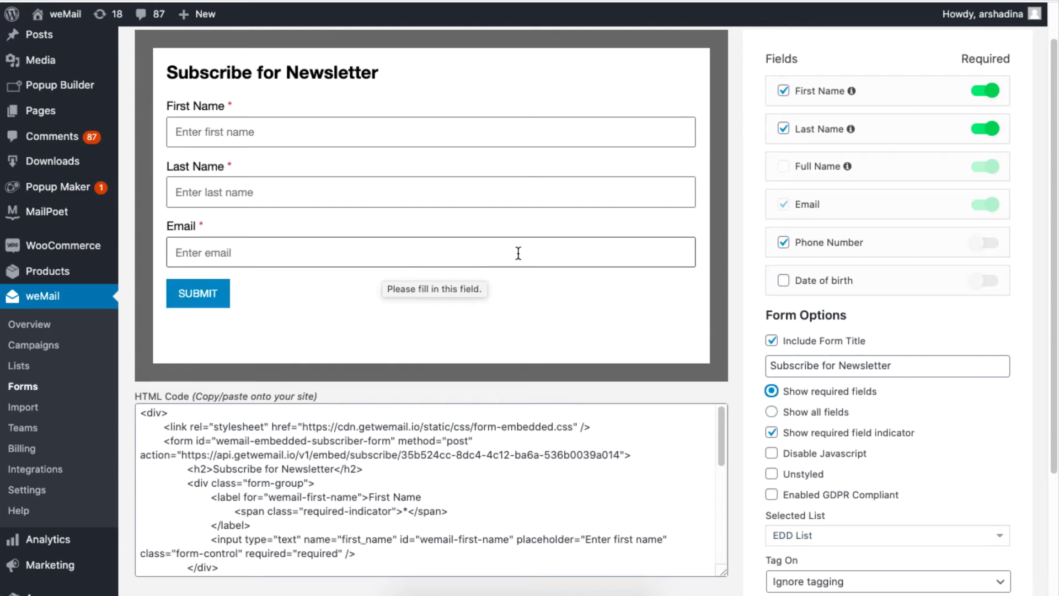
click(991, 246)
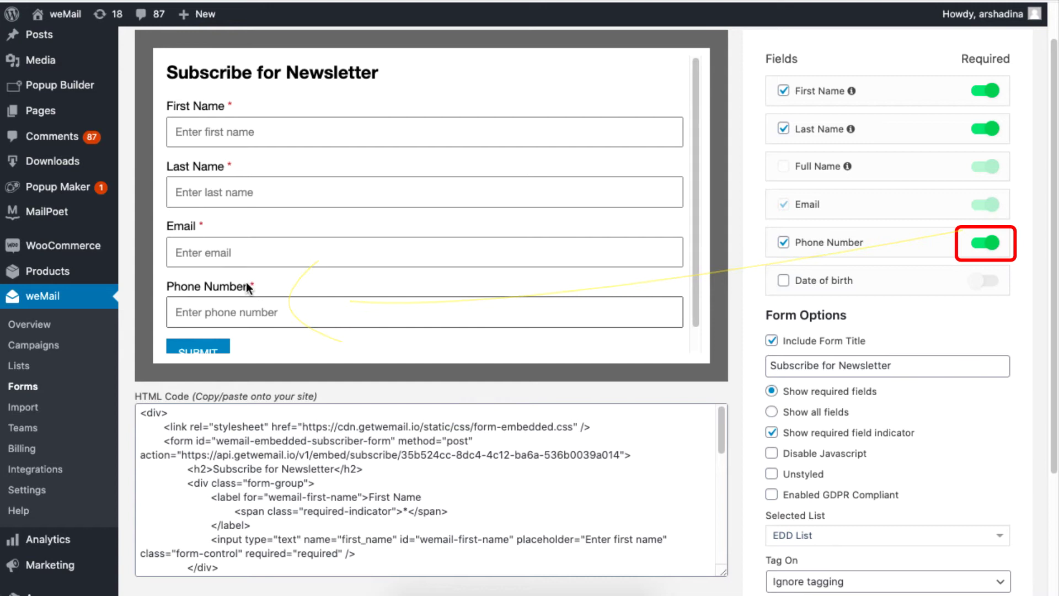
scroll(289, 283, down, 1)
click(784, 280)
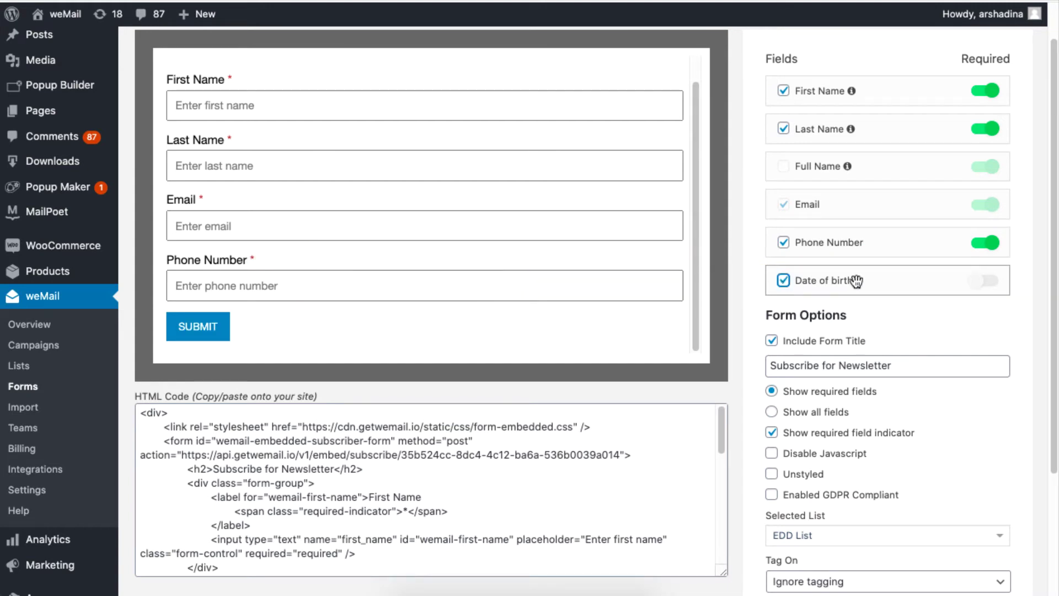
click(985, 280)
scroll(254, 253, down, 1)
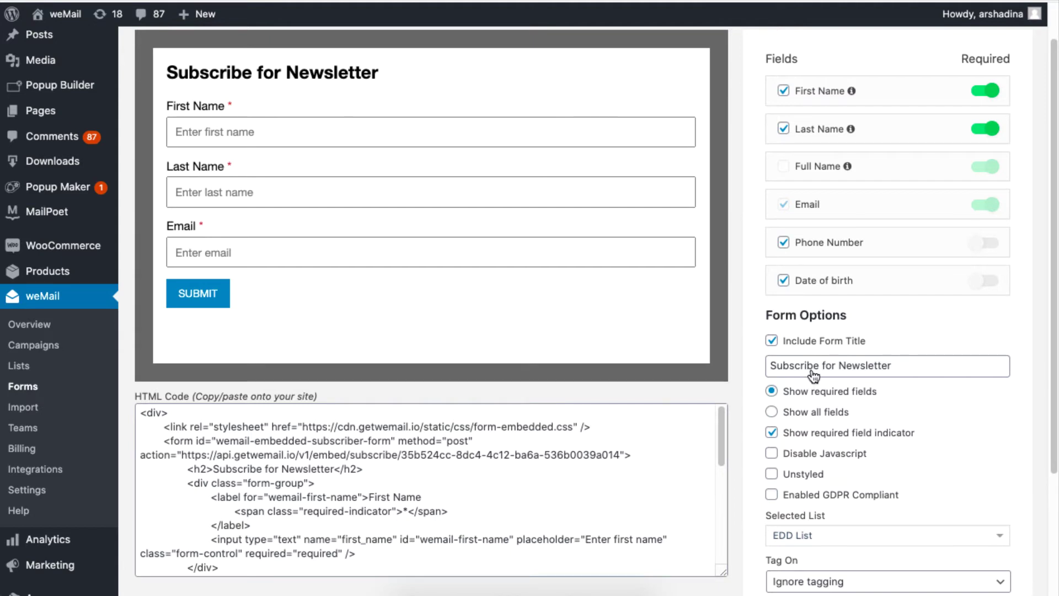
Select Show all fields, toggle Disable Javascript on and off, and tick Unstyled.
click(839, 420)
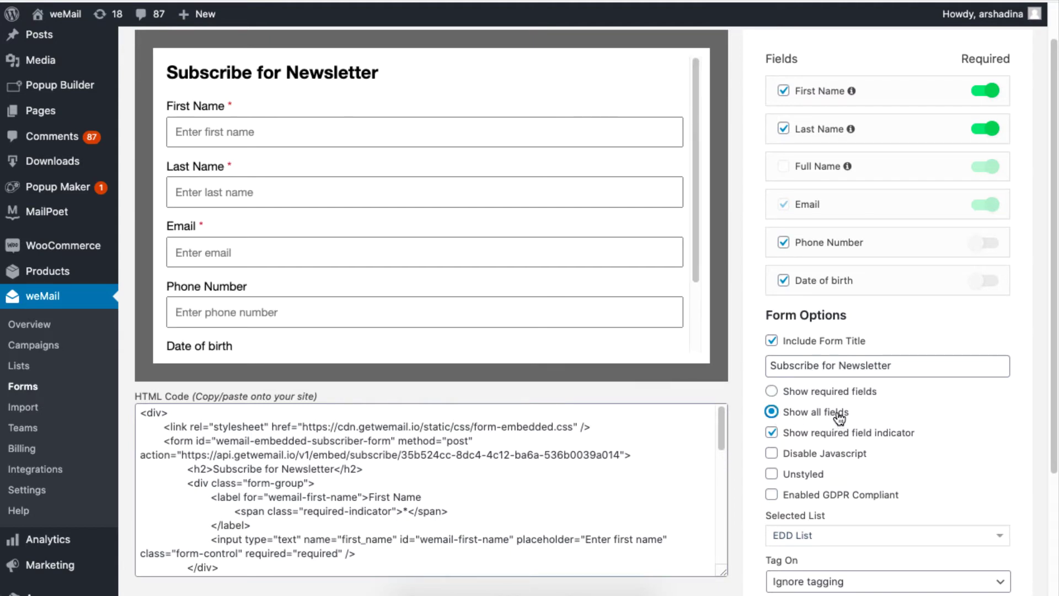
scroll(693, 259, down, 2)
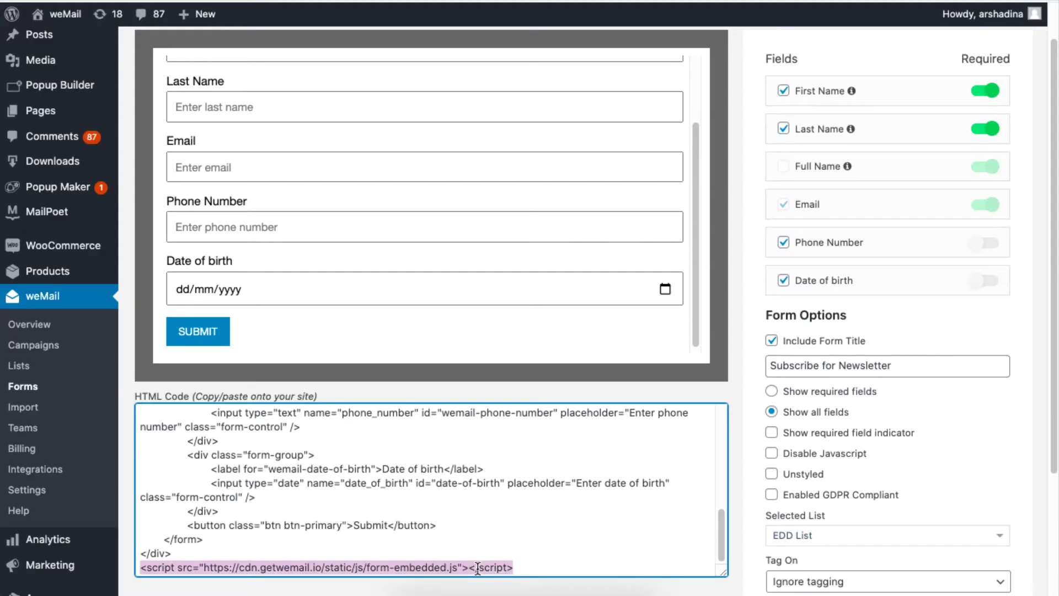
click(773, 455)
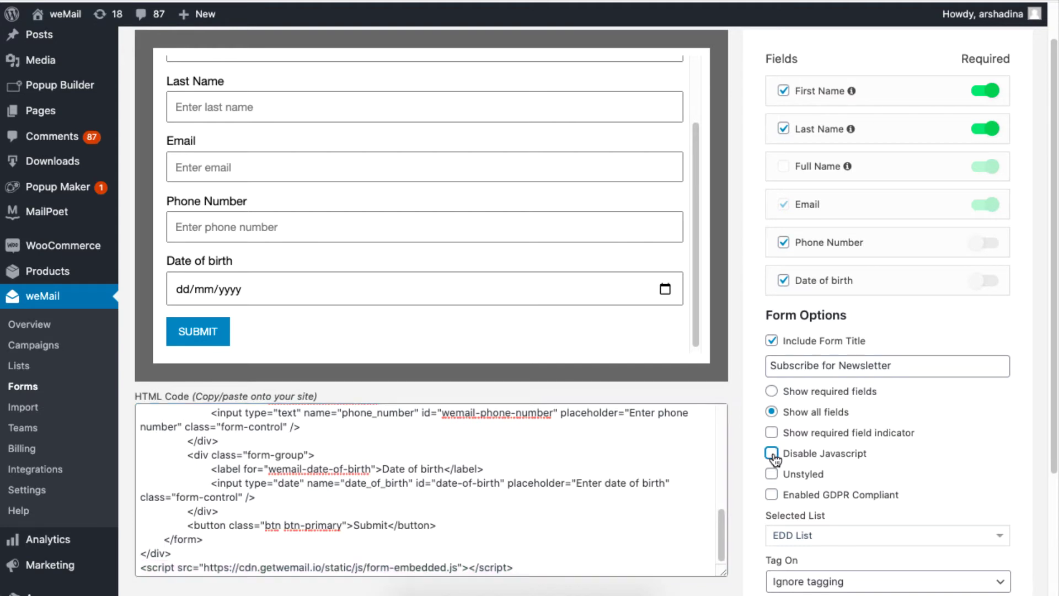
click(773, 455)
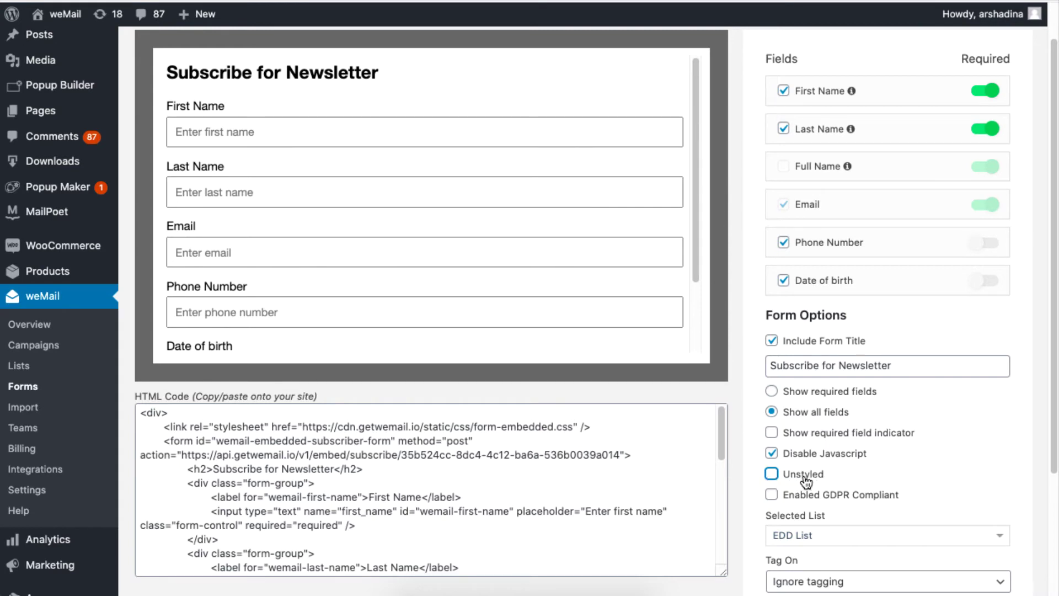
click(773, 477)
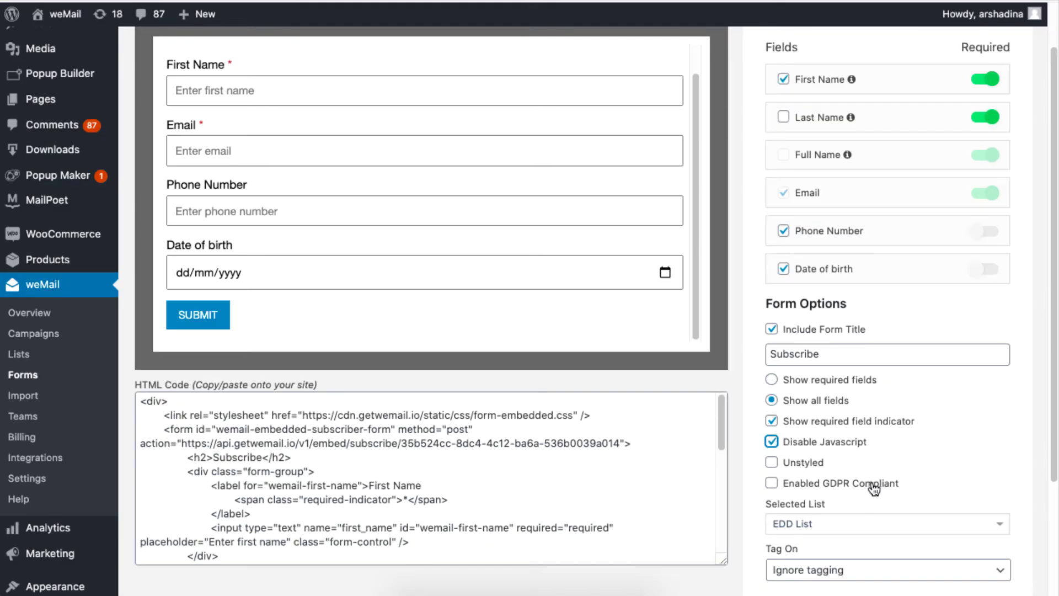
Tick Enabled GDPR Compliant and review the privacy text and its Privacy Policy link markup.
click(771, 484)
scroll(331, 331, down, 1)
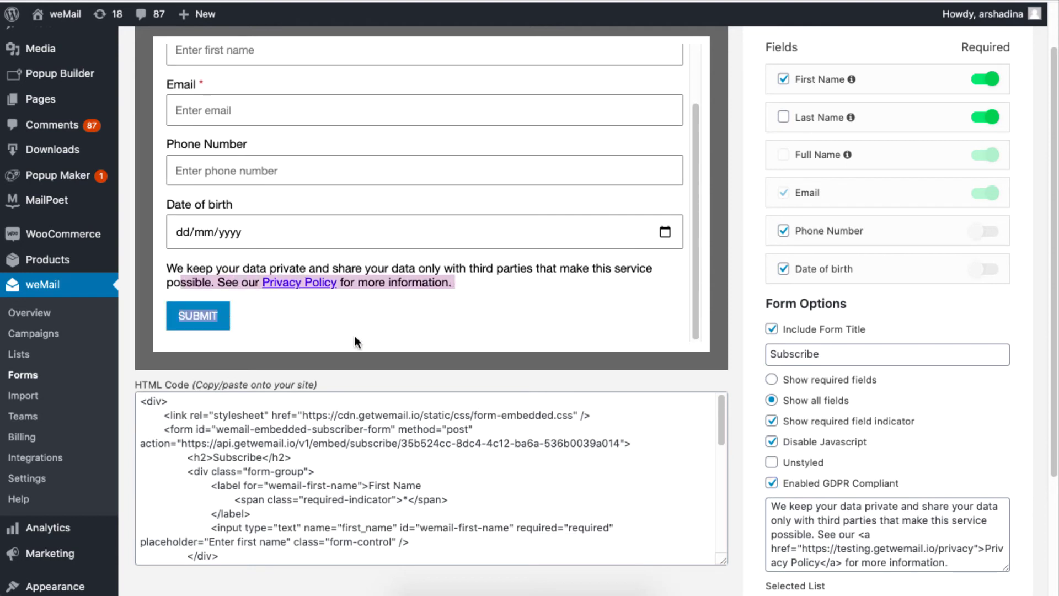
drag(353, 332, 334, 268)
click(349, 285)
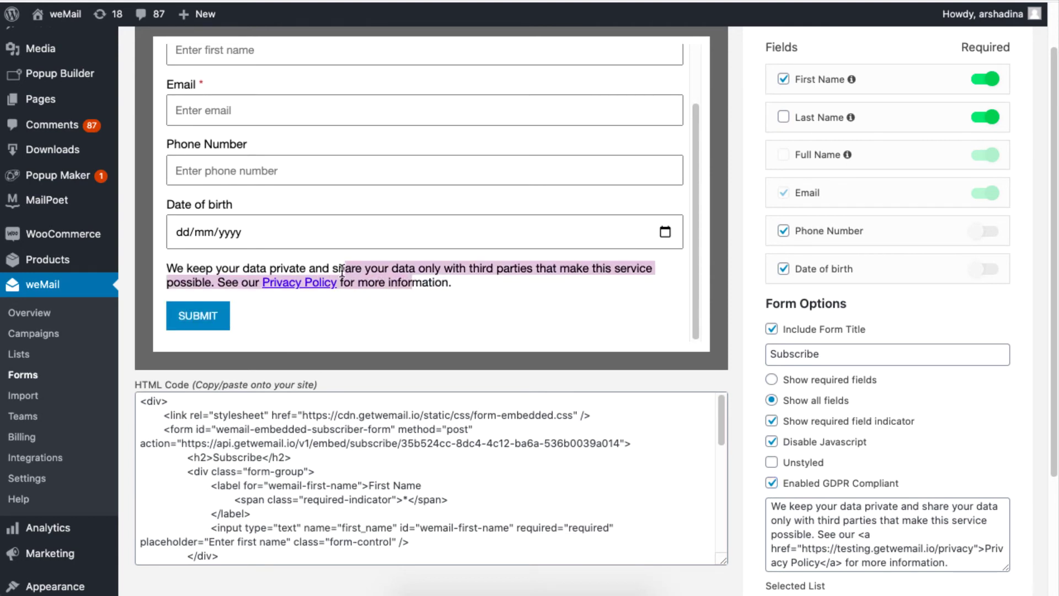
click(861, 534)
drag(861, 534, 974, 568)
click(928, 534)
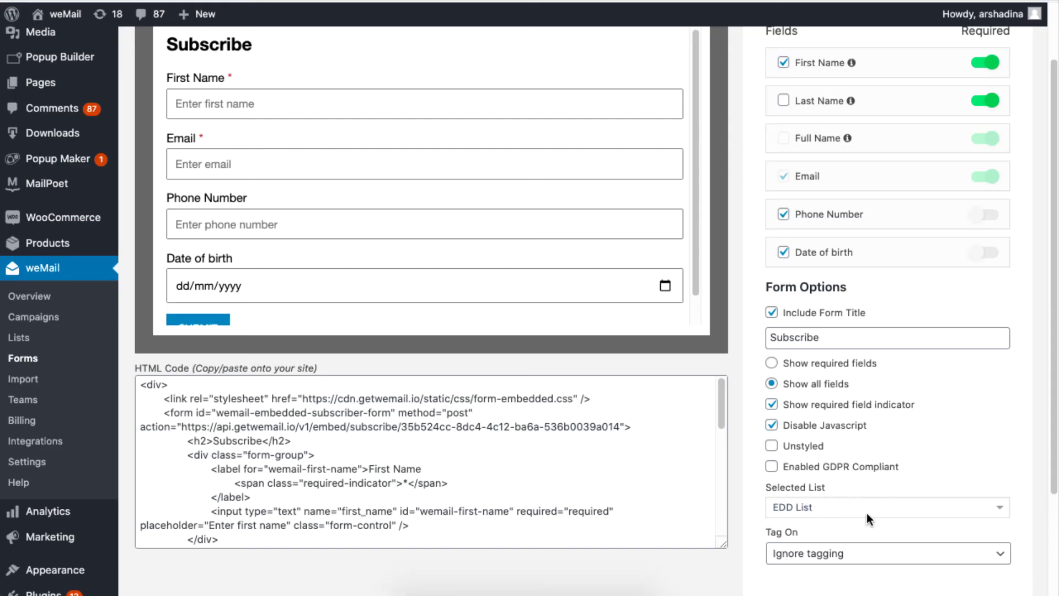
Keep EDD List, set Tag On to Easy Digital Downloads, and copy the HTML code.
click(866, 508)
click(885, 378)
click(912, 557)
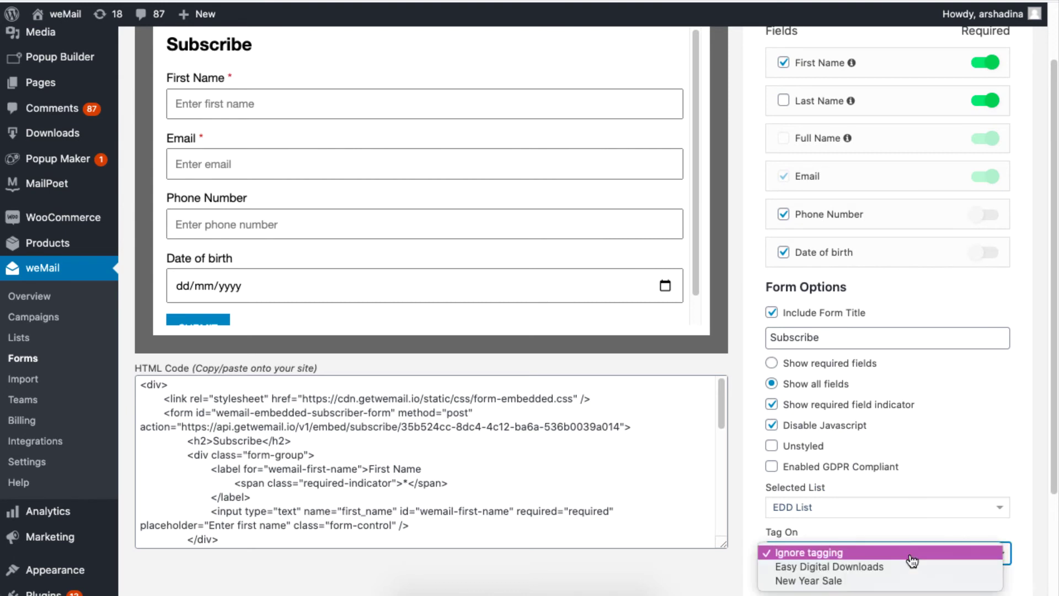
scroll(912, 560, down, 3)
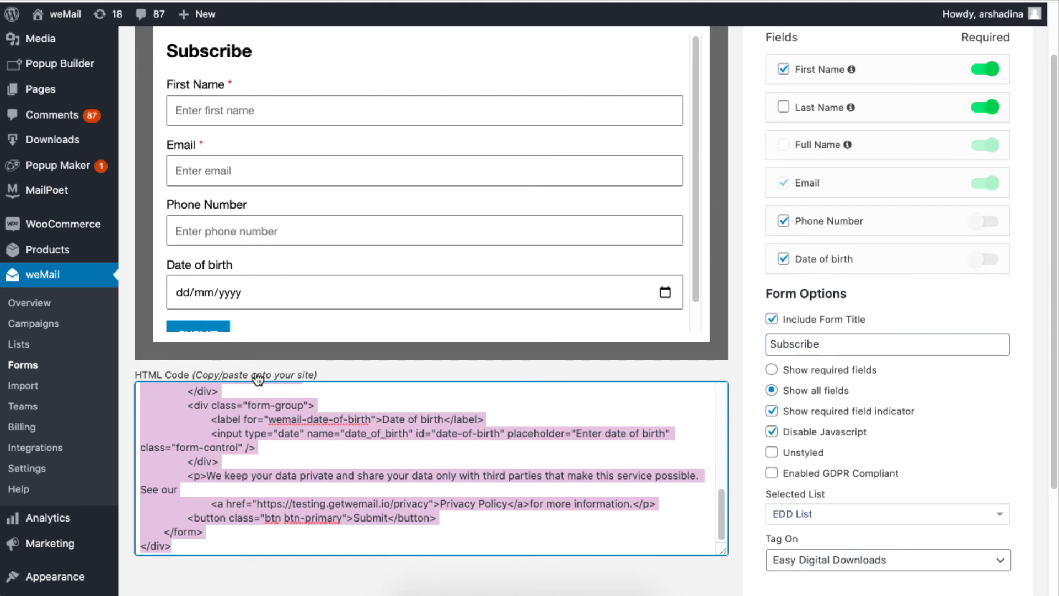
right_click(229, 382)
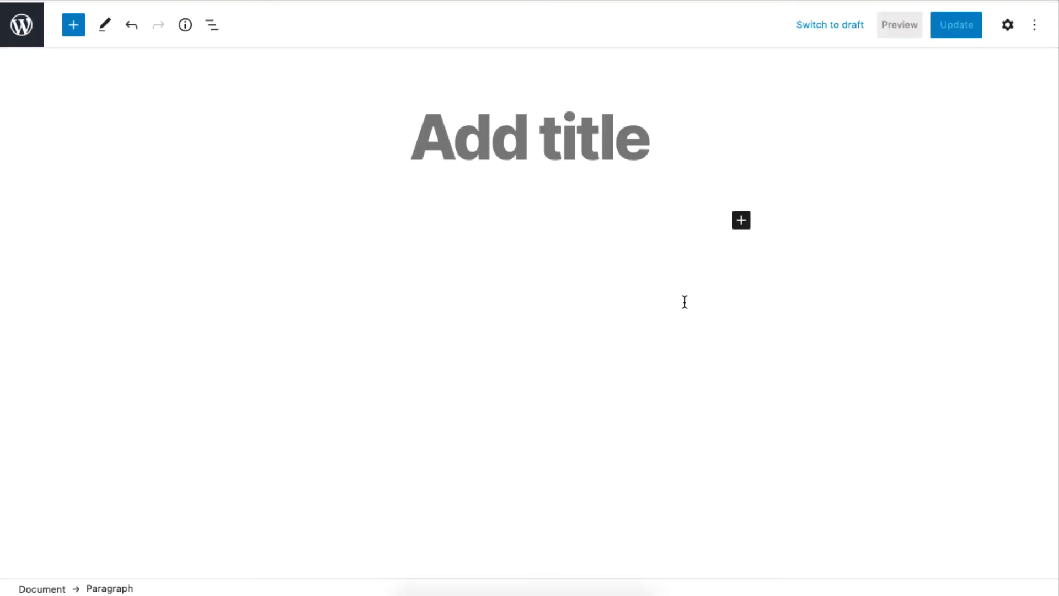
Paste the form code into a new Custom HTML block, update the page, and view it live.
click(741, 221)
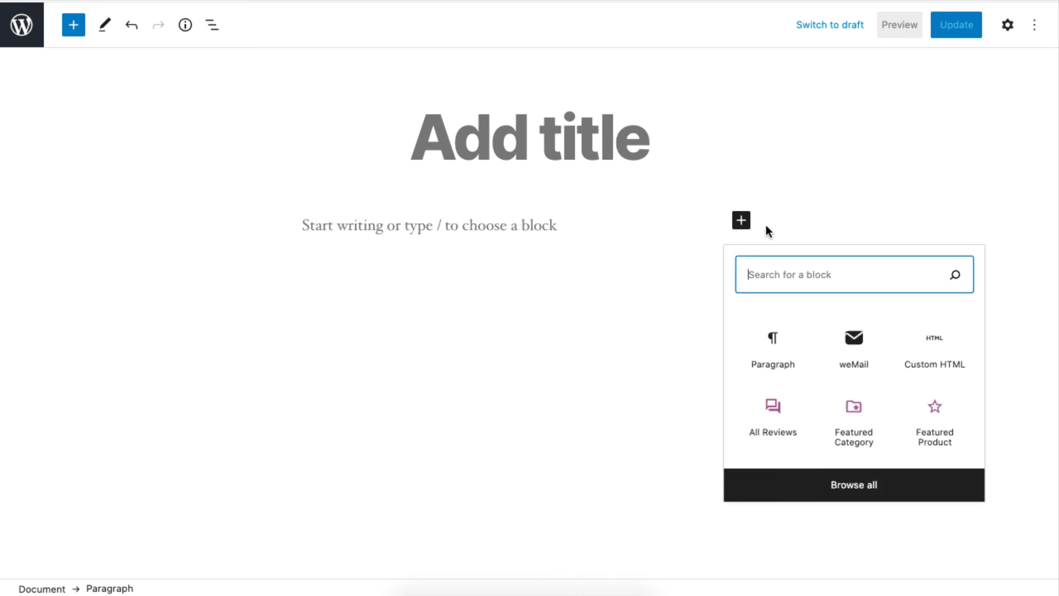
click(940, 364)
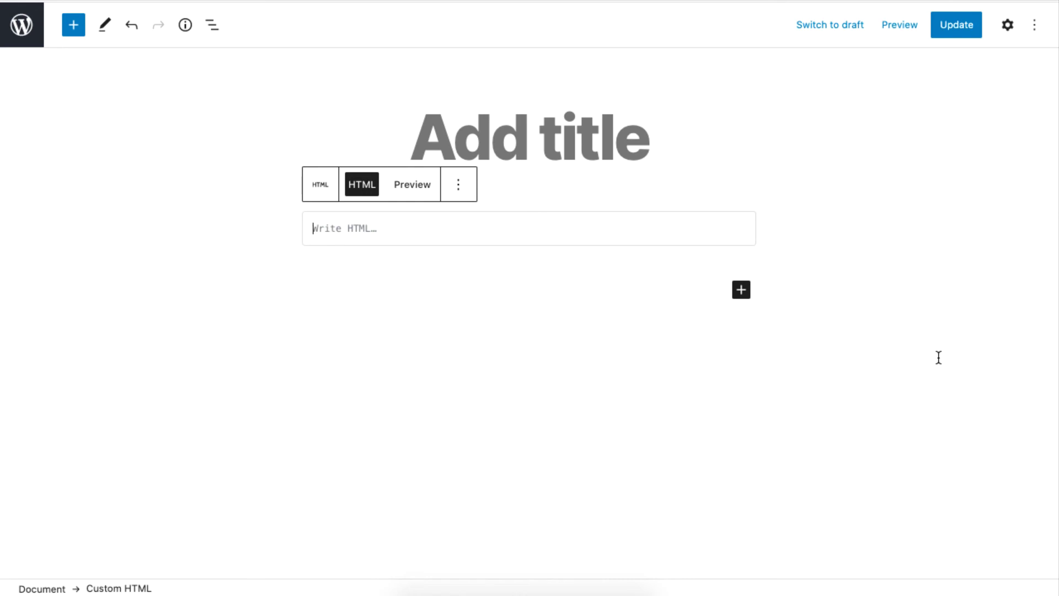
right_click(417, 231)
click(458, 339)
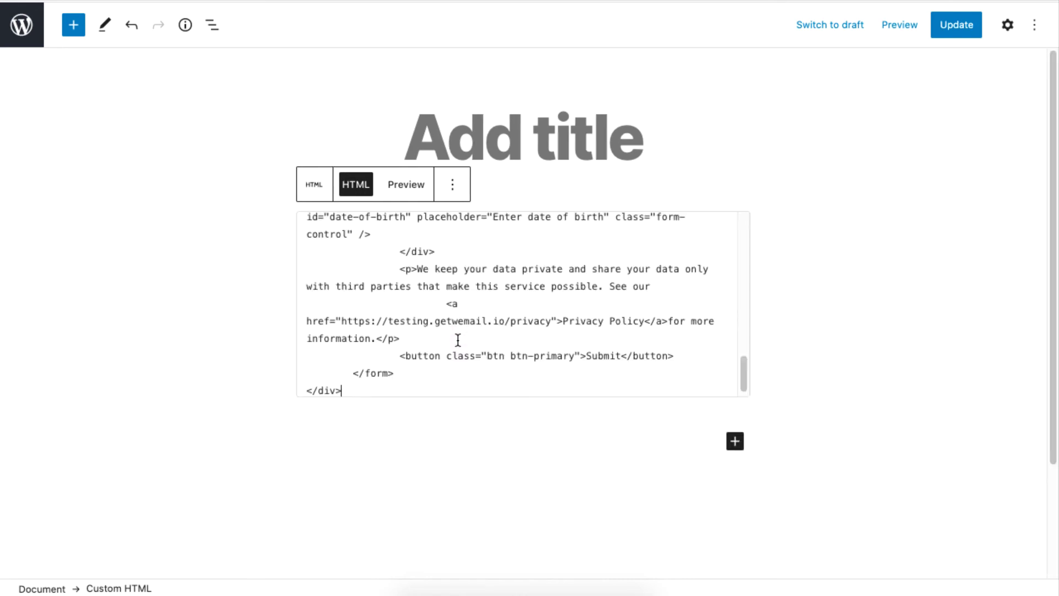
click(963, 24)
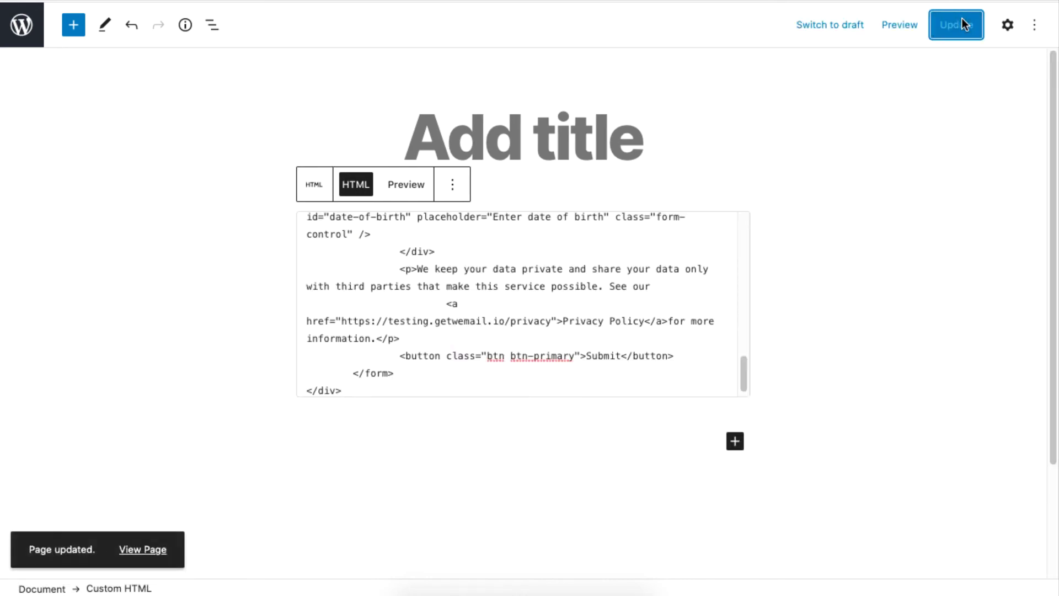
click(147, 550)
scroll(1054, 252, down, 4)
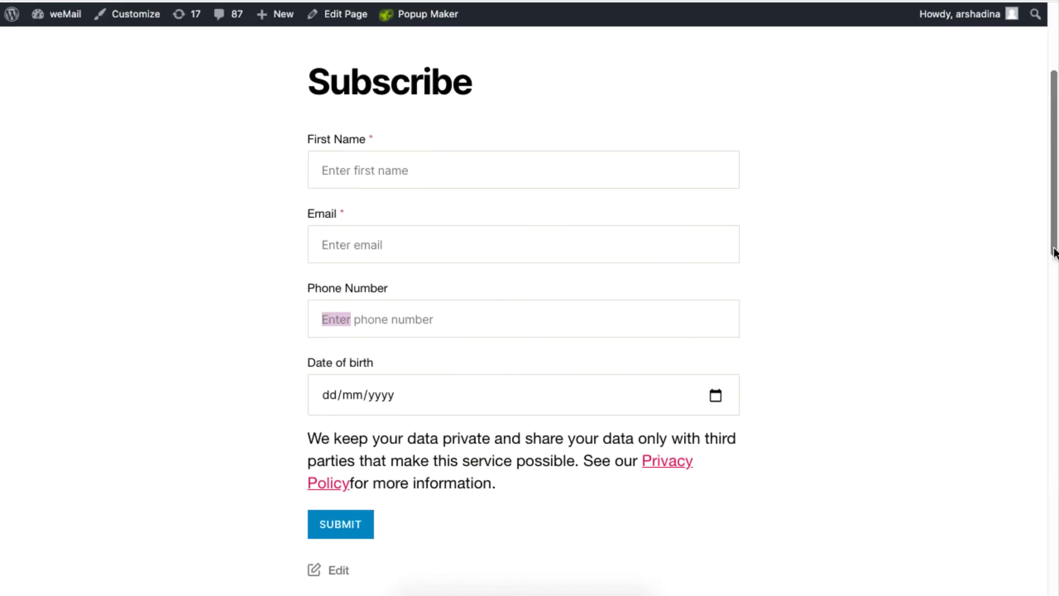